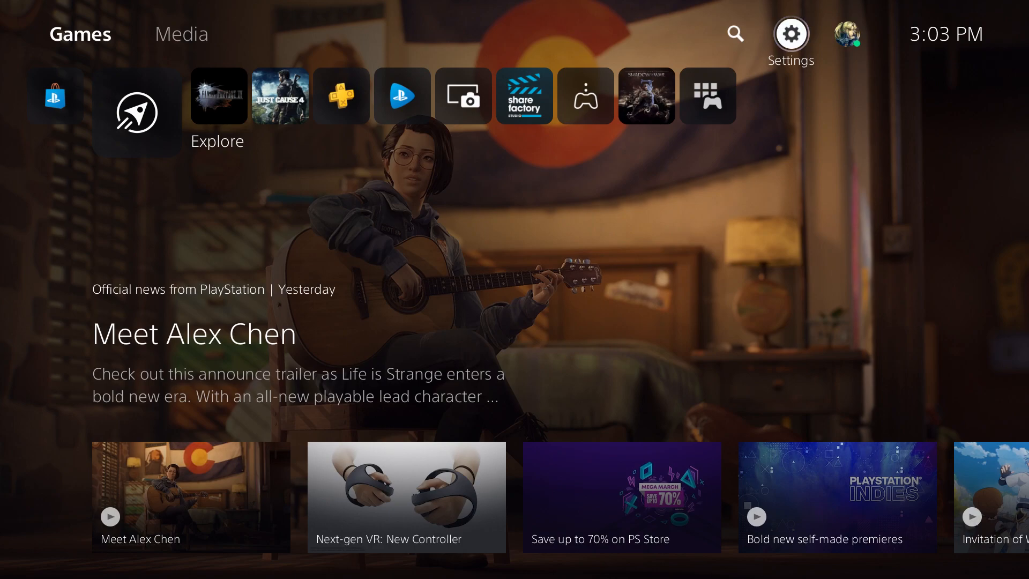
Move from the Settings icon down into the games row and onto the FINAL FANTASY XV tile
{"action": "key", "text": "Right"}
{"action": "key", "text": "Down"}
{"action": "key", "text": "Right"}
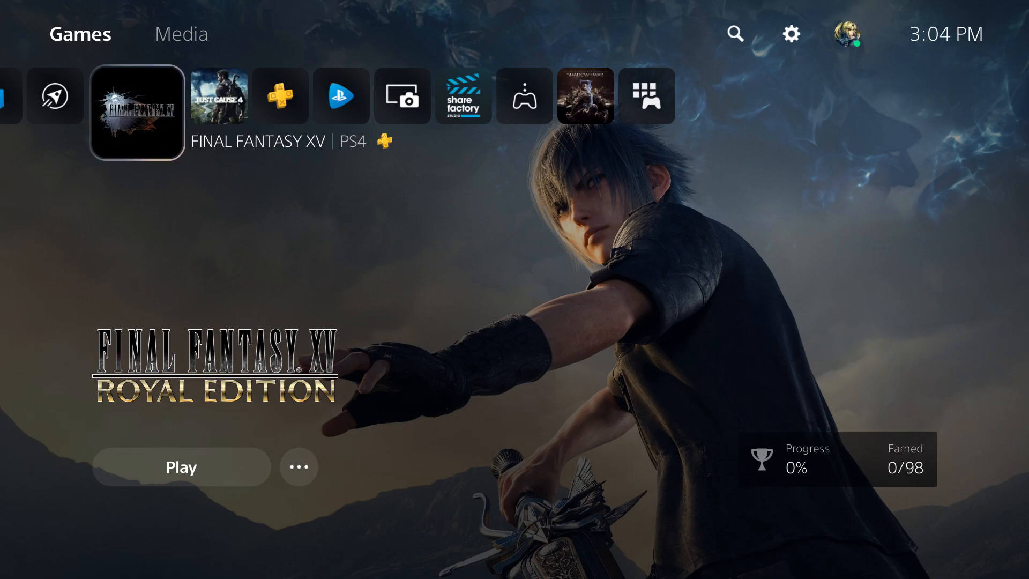
Return to the top row and enter the system Settings
{"action": "key", "text": "Up"}
{"action": "key", "text": "Right"}
{"action": "key", "text": "Right"}
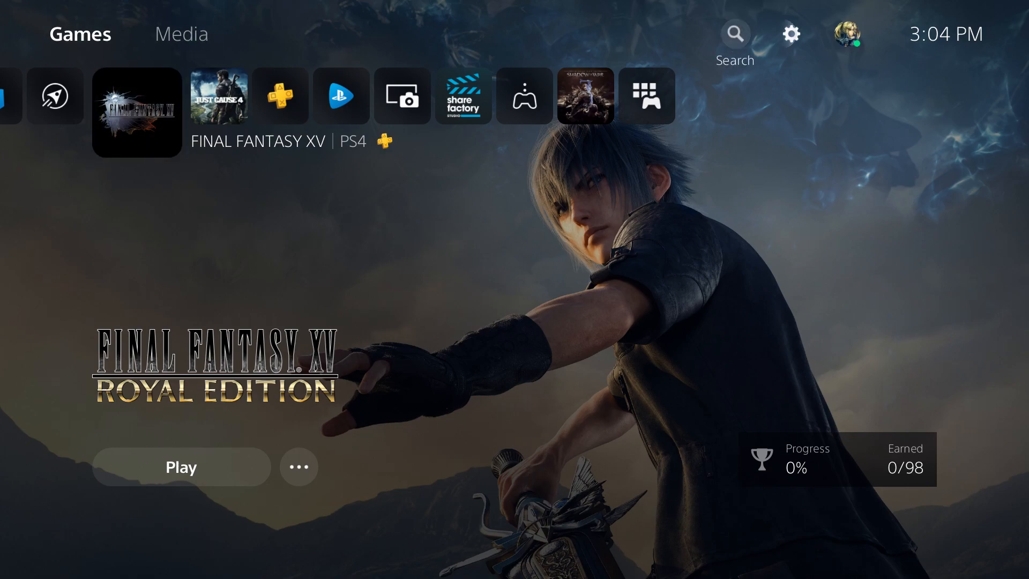
{"action": "key", "text": "Right"}
{"action": "key", "text": "Return"}
Go into Storage settings and show the Extended Storage drive details
{"action": "key", "text": "Down"}
{"action": "key", "text": "Down"}
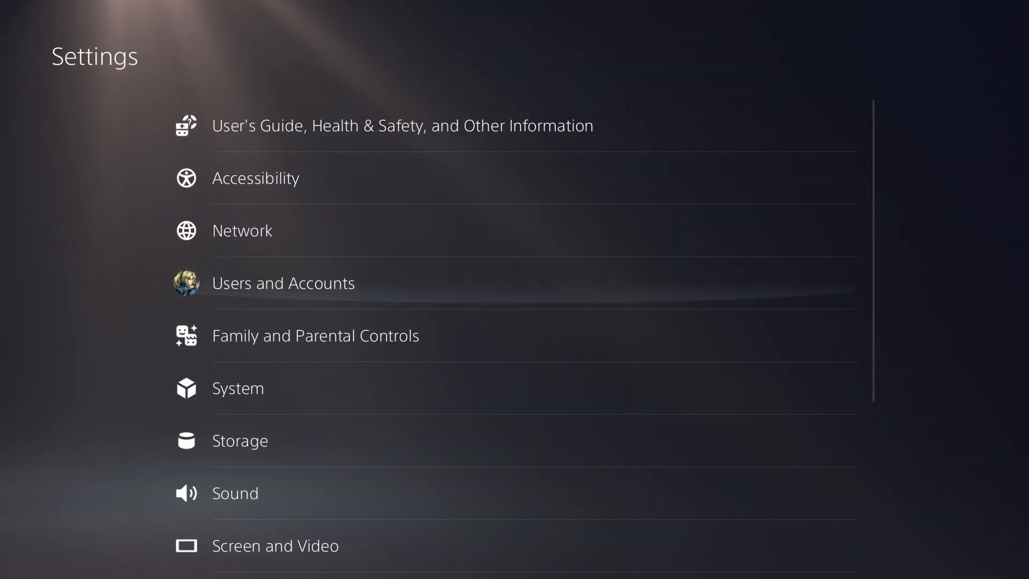
{"action": "key", "text": "Down"}
{"action": "key", "text": "Down"}
{"action": "key", "text": "Down"}
{"action": "key", "text": "Down"}
{"action": "key", "text": "Return"}
{"action": "key", "text": "Down"}
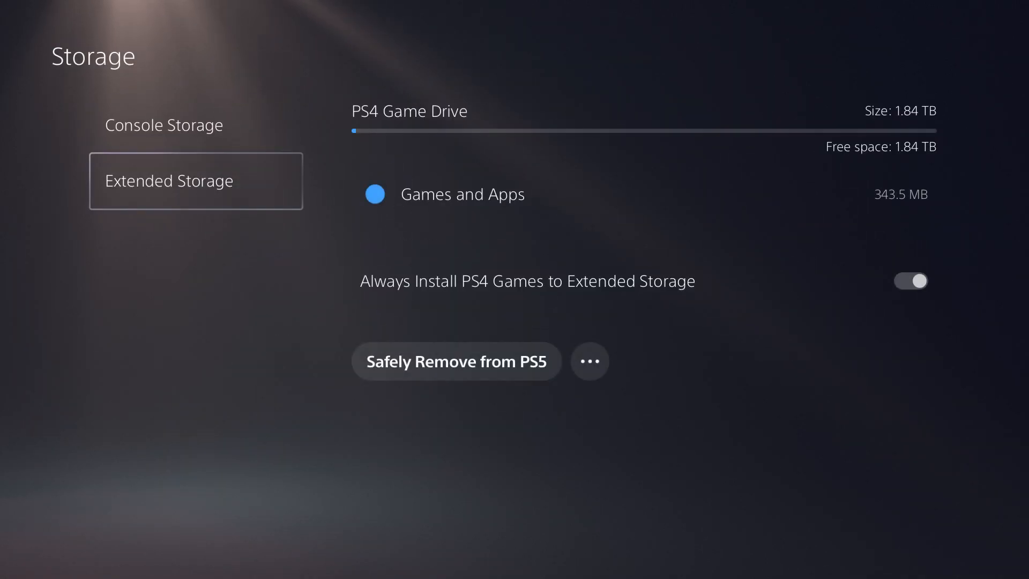
{"action": "key", "text": "Right"}
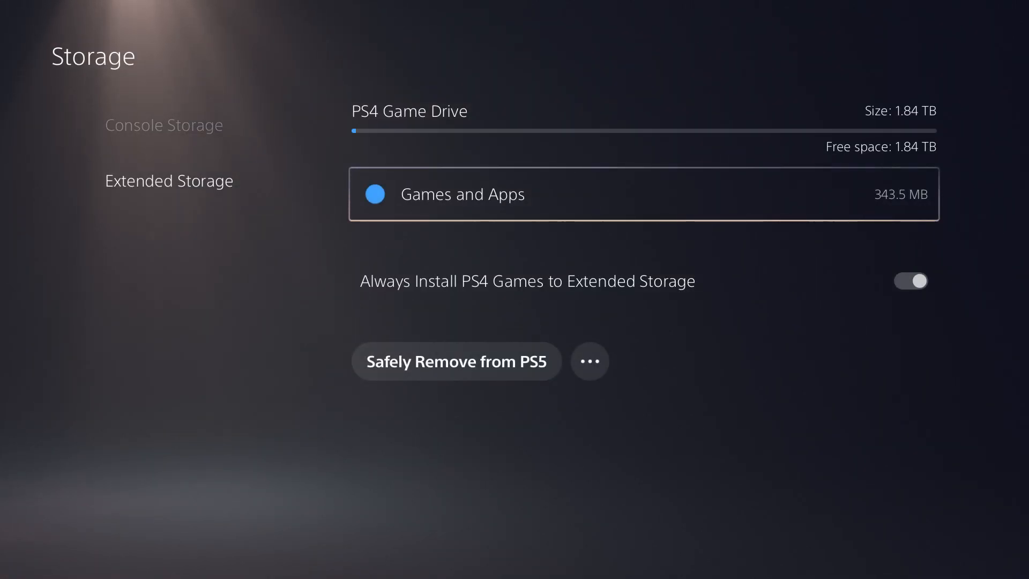
Toggle 'Always Install PS4 Games to Extended Storage' and switch to the Console Storage breakdown
{"action": "key", "text": "Down"}
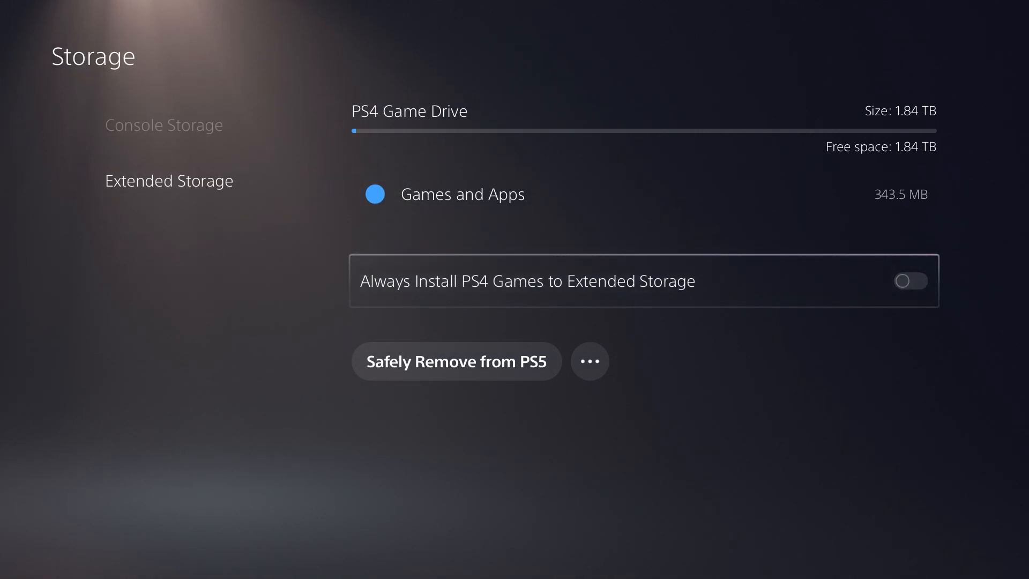
{"action": "key", "text": "Return"}
{"action": "key", "text": "Return"}
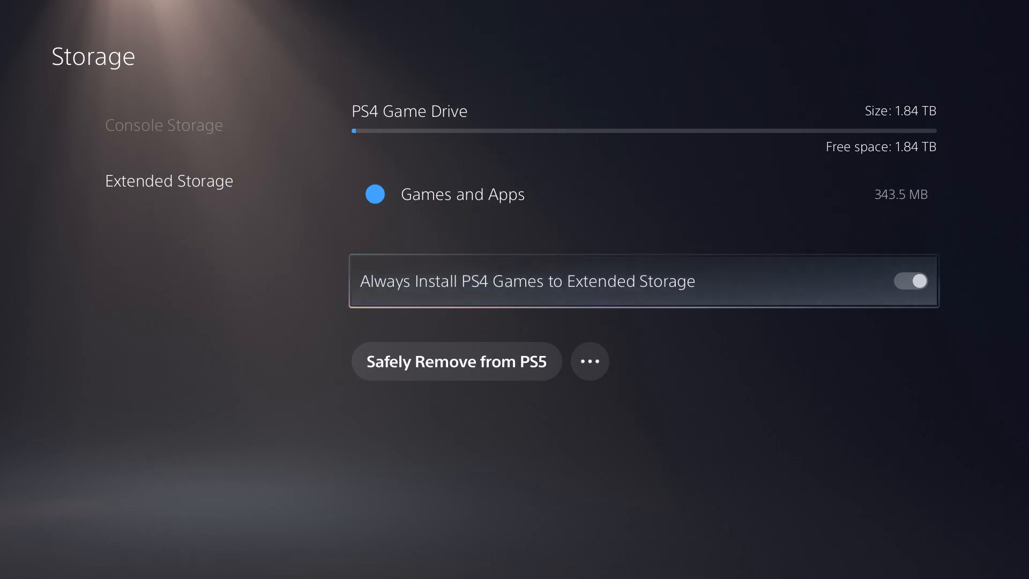
{"action": "key", "text": "Escape"}
{"action": "key", "text": "Up"}
{"action": "key", "text": "Right"}
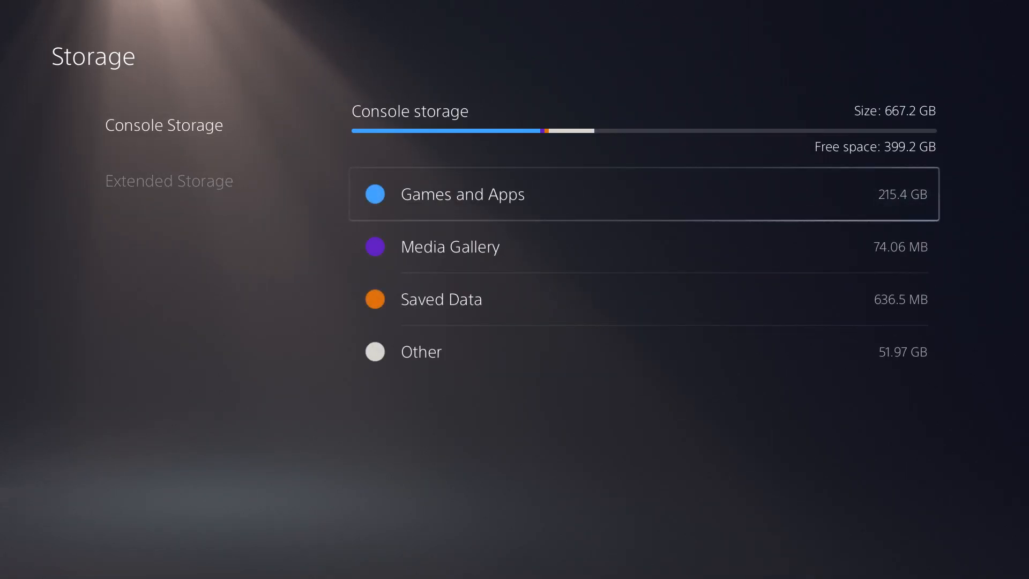
{"action": "key", "text": "Return"}
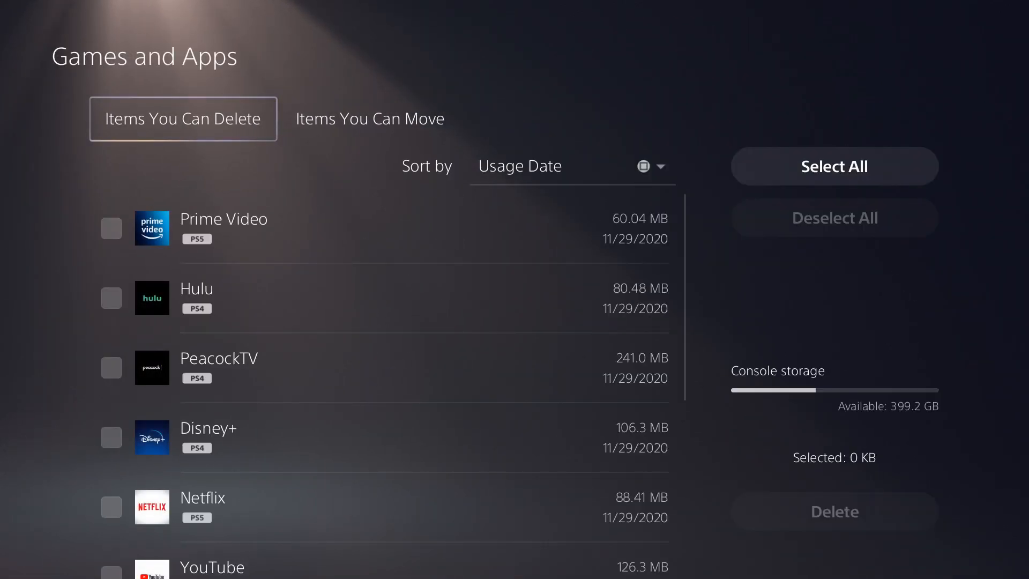
{"action": "key", "text": "Right"}
{"action": "key", "text": "Down"}
{"action": "key", "text": "Down"}
{"action": "key", "text": "Down"}
{"action": "key", "text": "Down"}
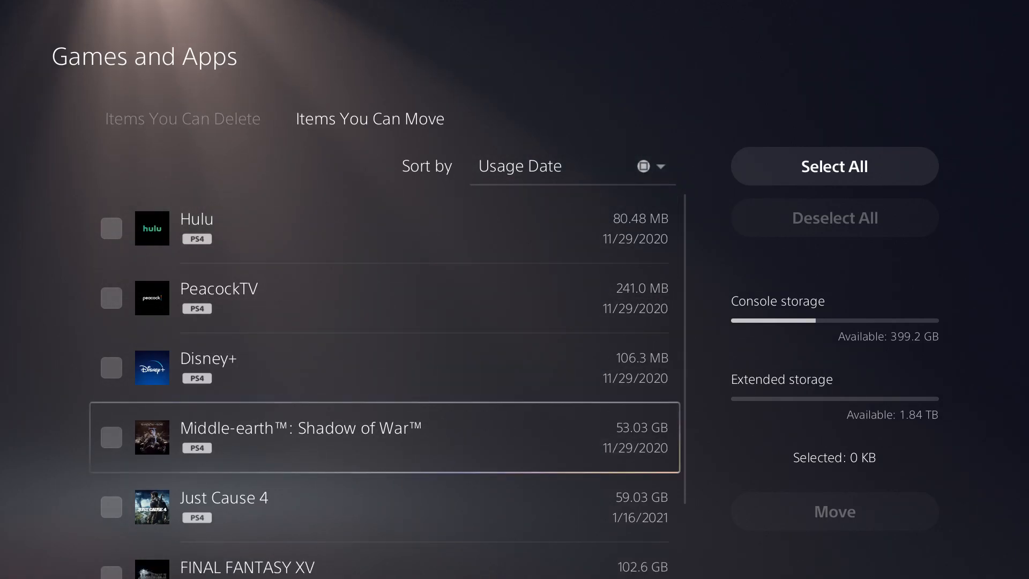
{"action": "key", "text": "Down"}
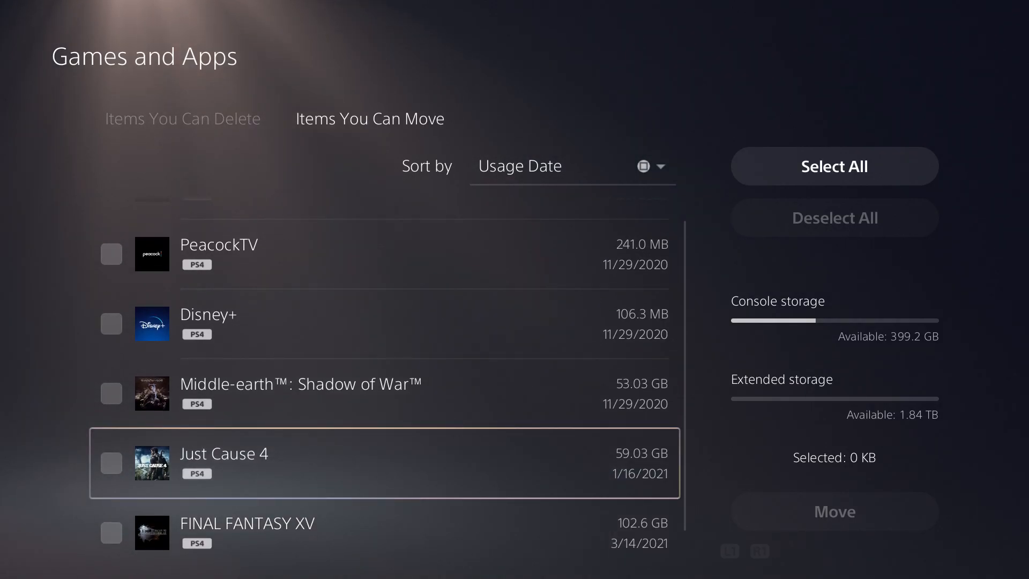
{"action": "key", "text": "Down"}
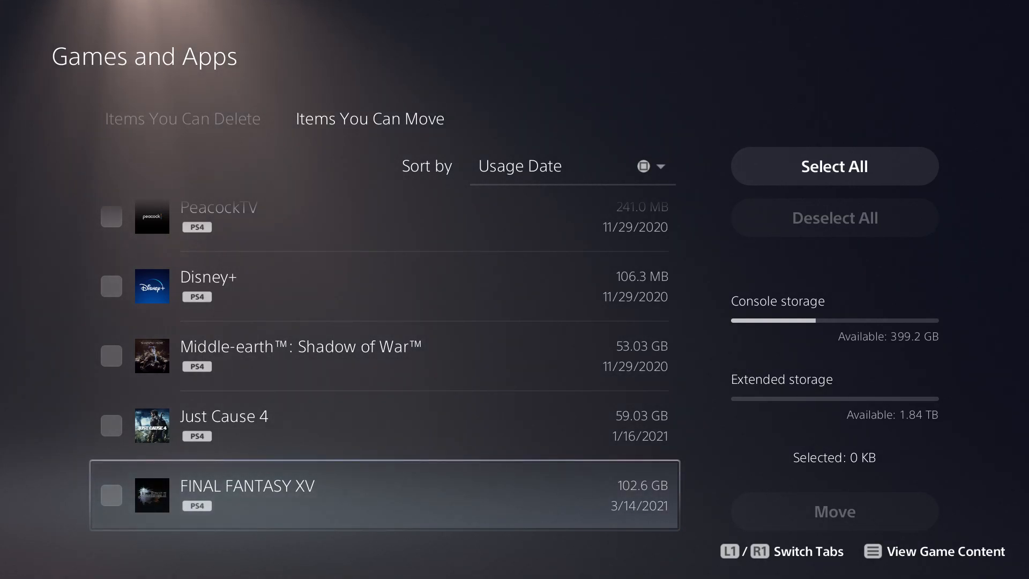
{"action": "key", "text": "Up"}
{"action": "key", "text": "Escape"}
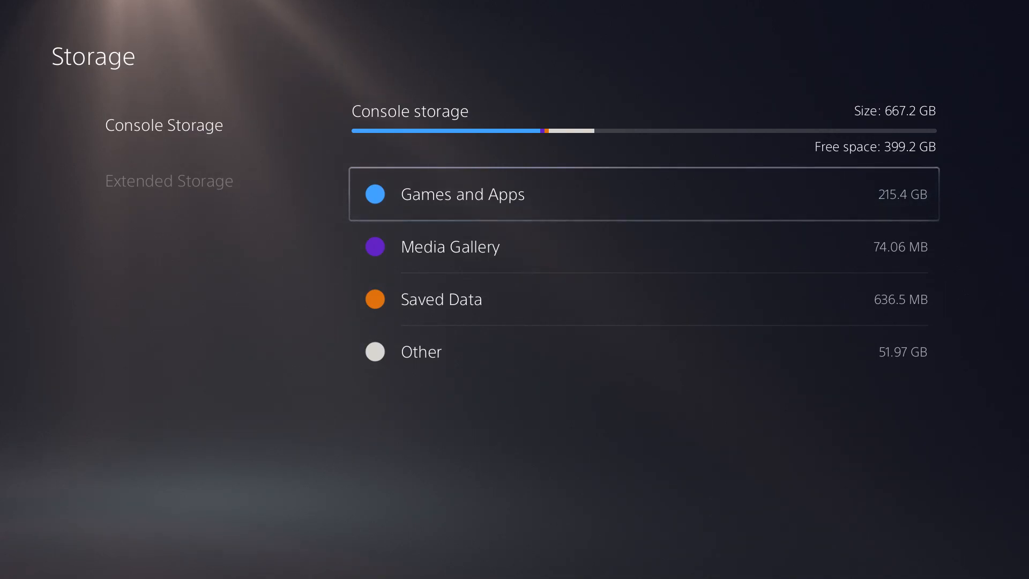
Back out to Extended Storage and highlight the 'Always Install PS4 Games to Extended Storage' toggle, shown enabled
{"action": "key", "text": "Escape"}
{"action": "key", "text": "Down"}
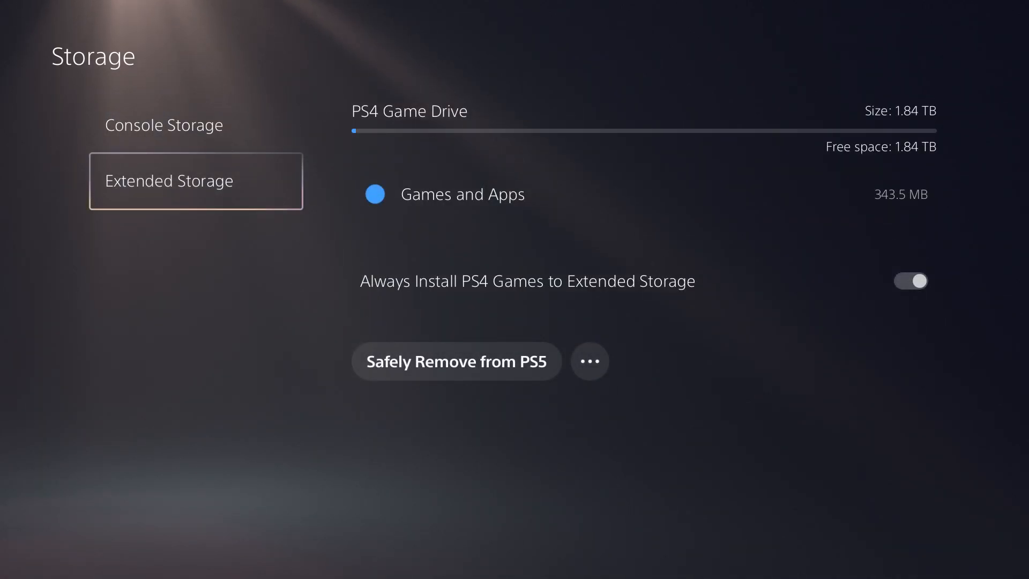
{"action": "key", "text": "Right"}
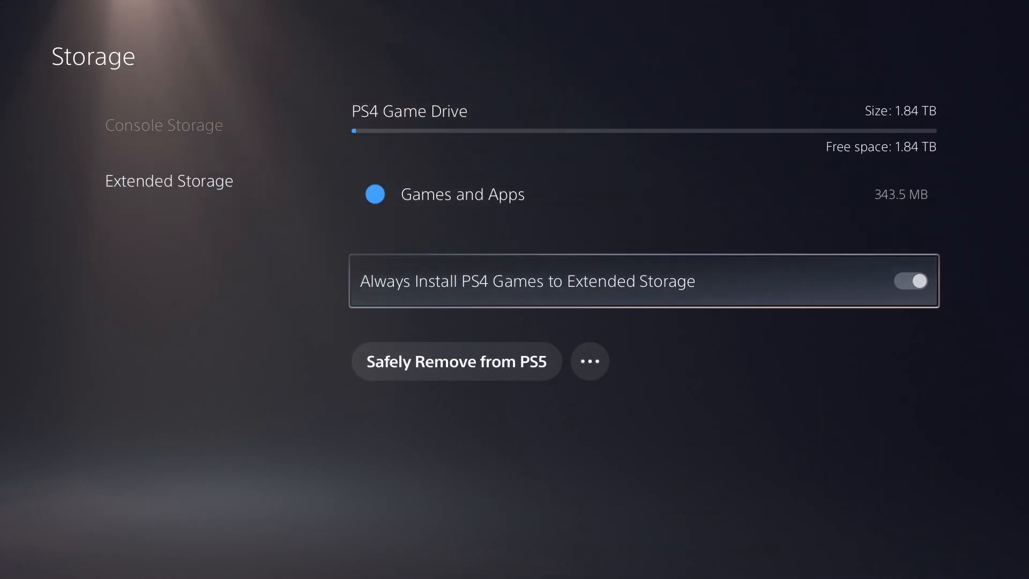